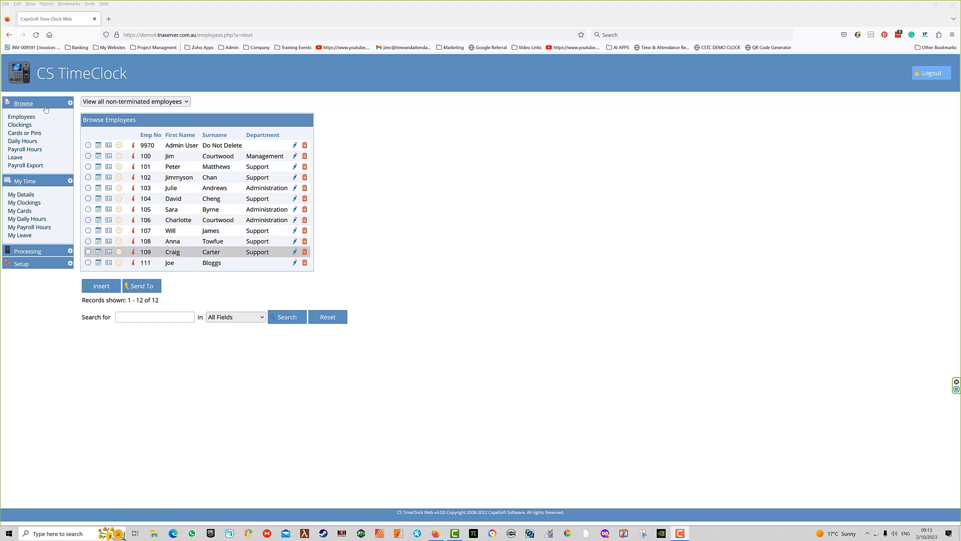
# Step: Expand the Setup menu in the left navigation panel
pyautogui.click(70, 265)
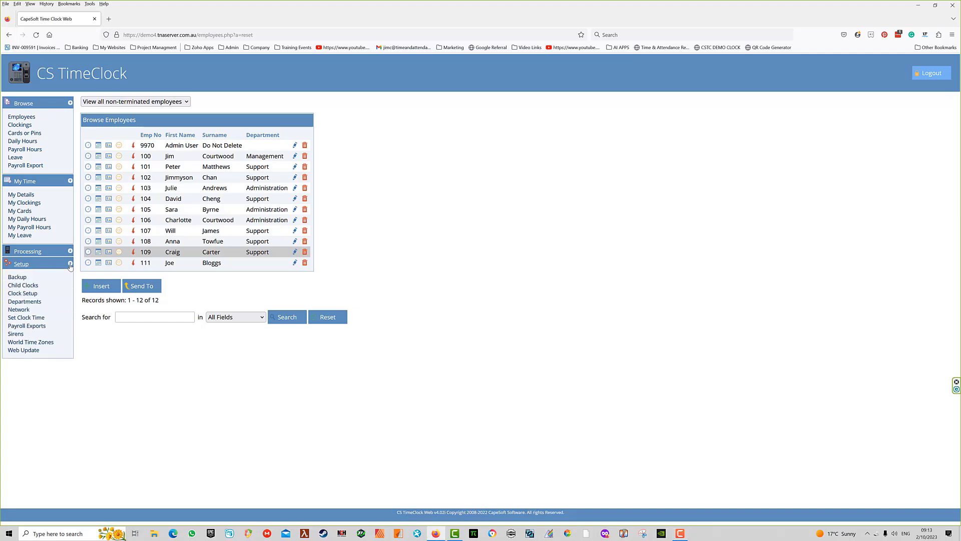
# Step: Create a department with the description 'Packing' under Setup > Departments
pyautogui.click(19, 303)
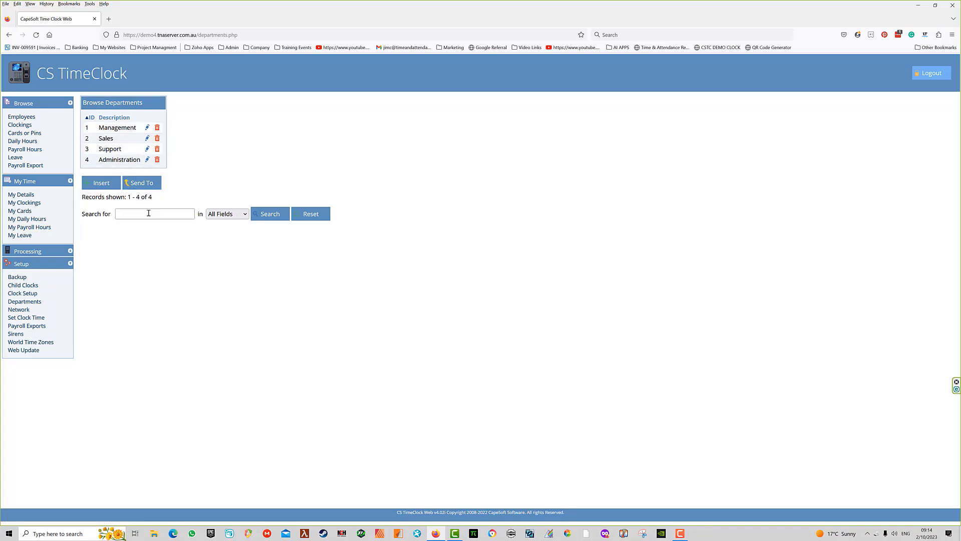
pyautogui.click(103, 185)
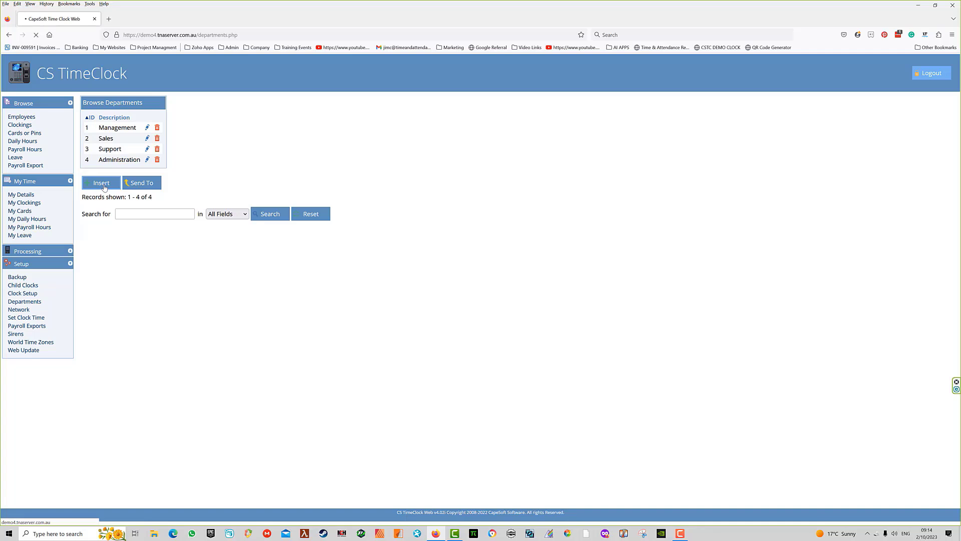
pyautogui.click(150, 120)
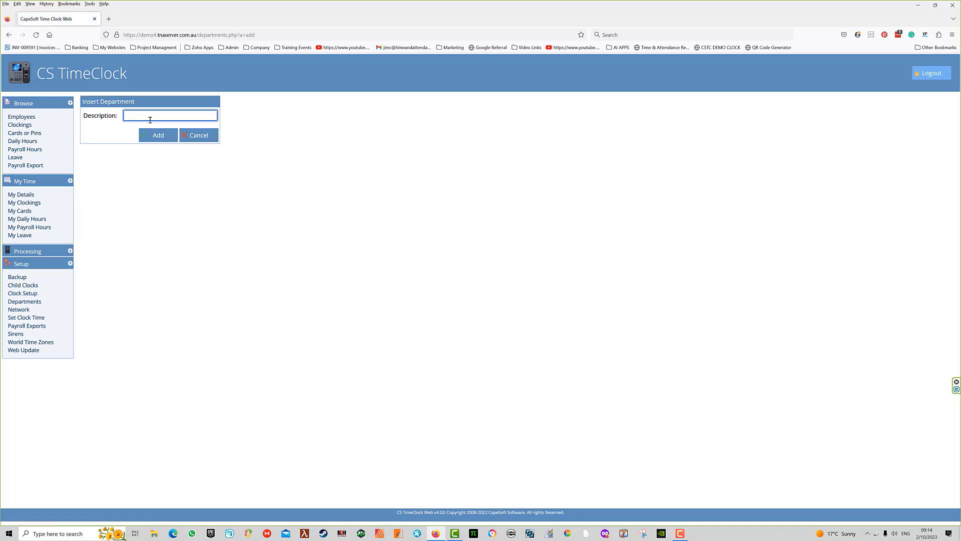
pyautogui.write('Packing')
pyautogui.click(165, 135)
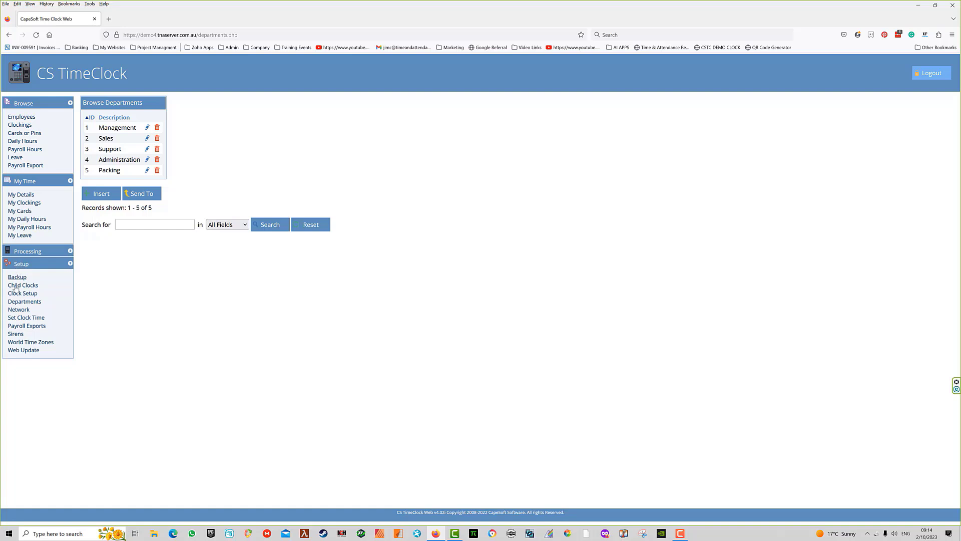
# Step: Add payroll export 'Myob - 14Days' of type MYOB writing to C:\Payroll Exports
pyautogui.click(18, 326)
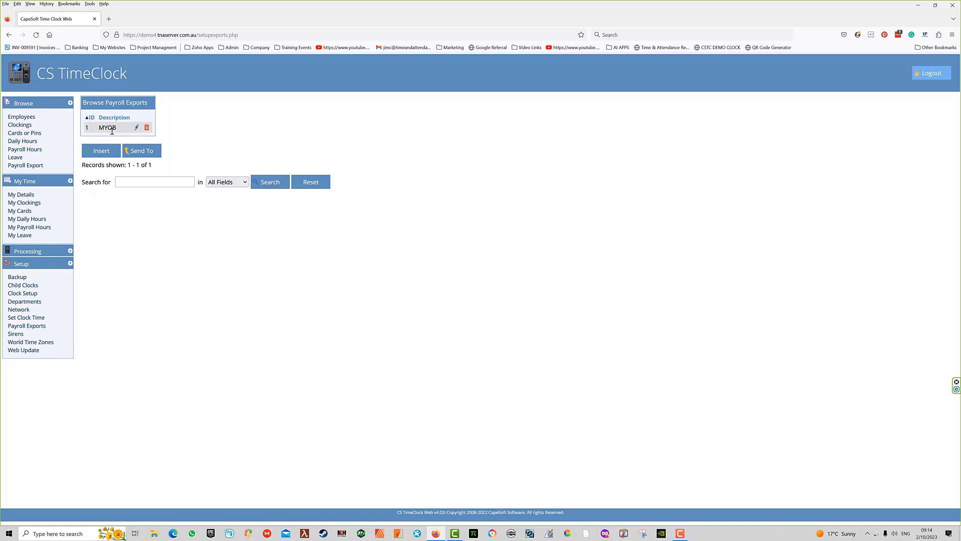
pyautogui.click(102, 151)
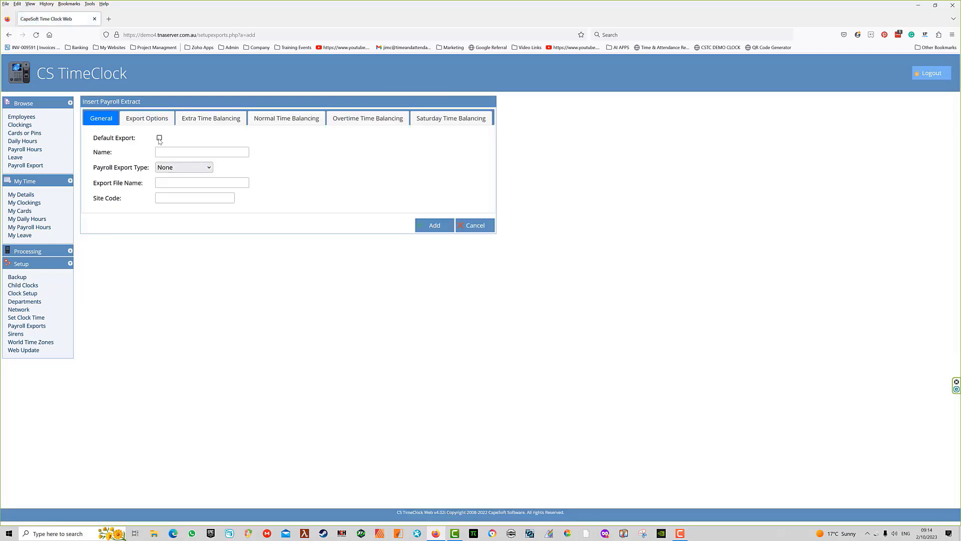
pyautogui.click(164, 151)
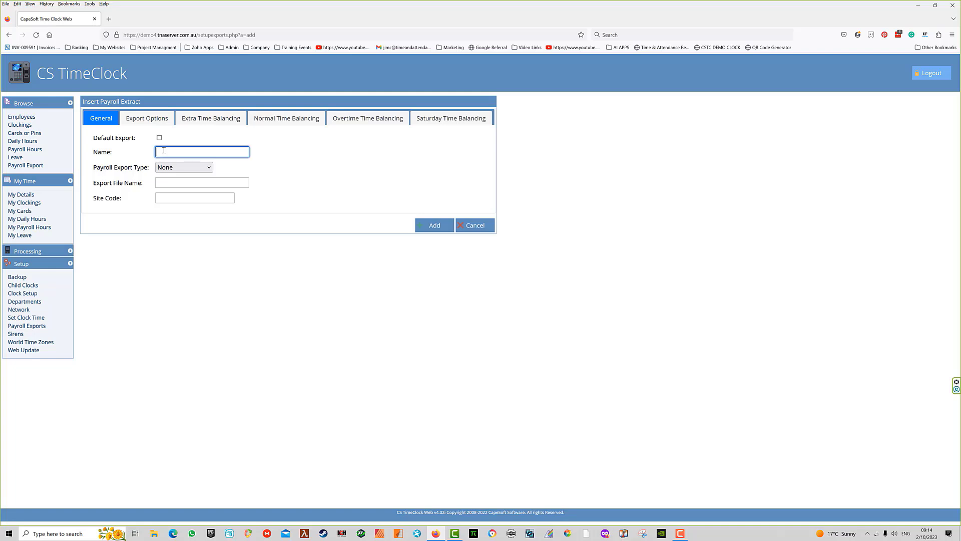
pyautogui.write('My')
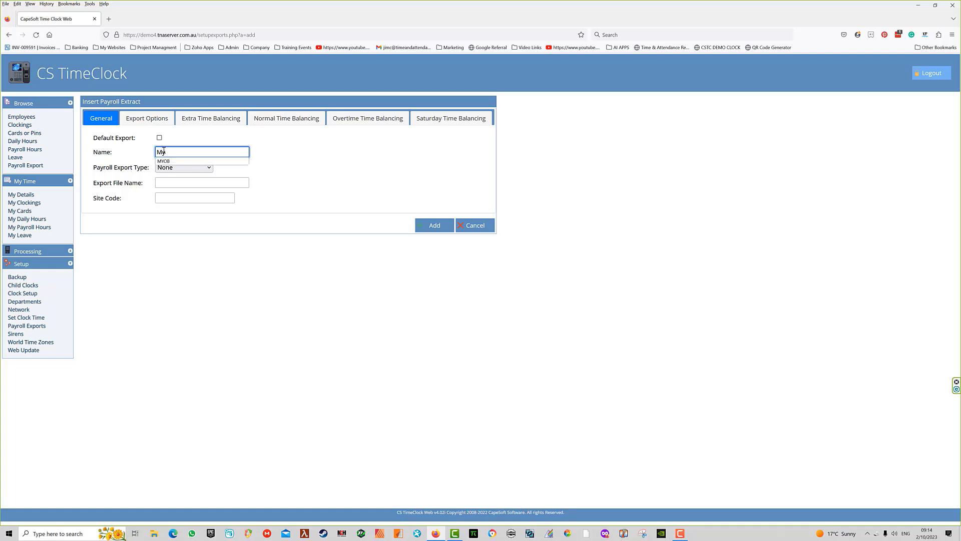
pyautogui.write('ob - 14Days')
pyautogui.click(208, 169)
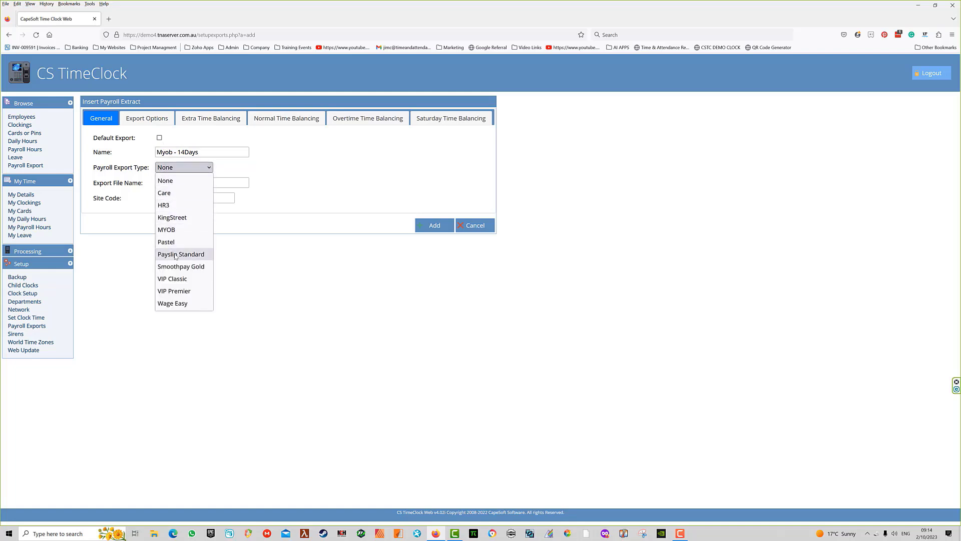
pyautogui.click(167, 230)
pyautogui.click(161, 183)
pyautogui.write('C:\\Payroll Exports')
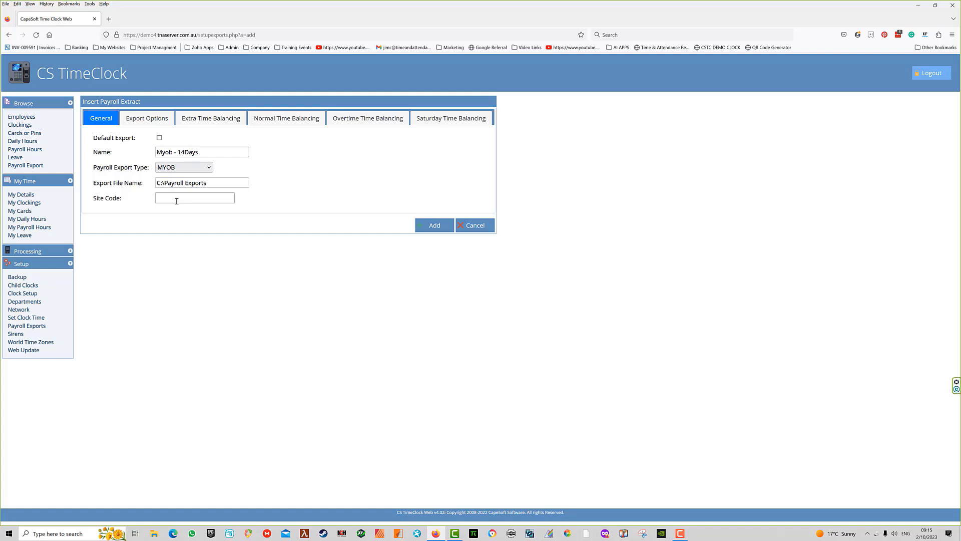
pyautogui.click(436, 226)
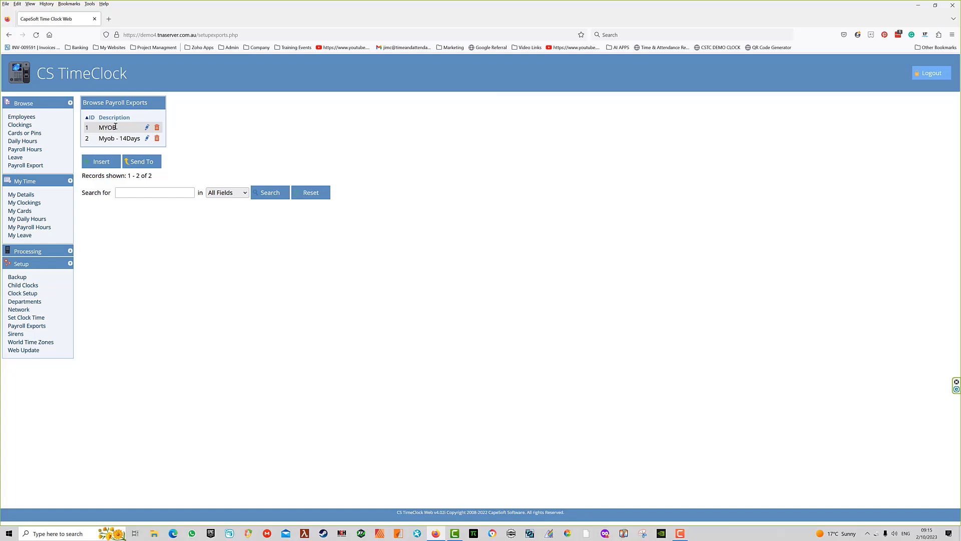
# Step: Rename the MYOB export to 'MYOB - Weekly', target C:\Payroll Exports, and blank its site code
pyautogui.click(147, 129)
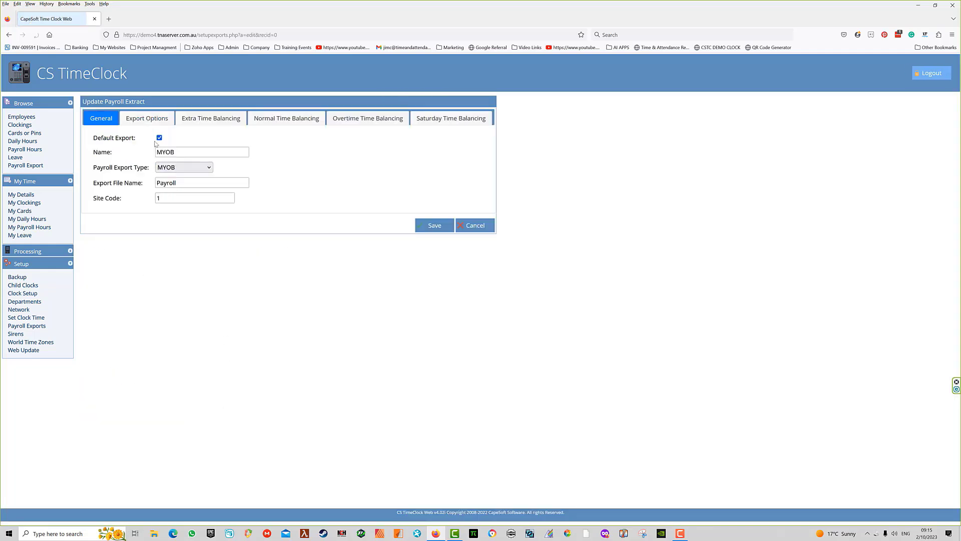
pyautogui.click(194, 152)
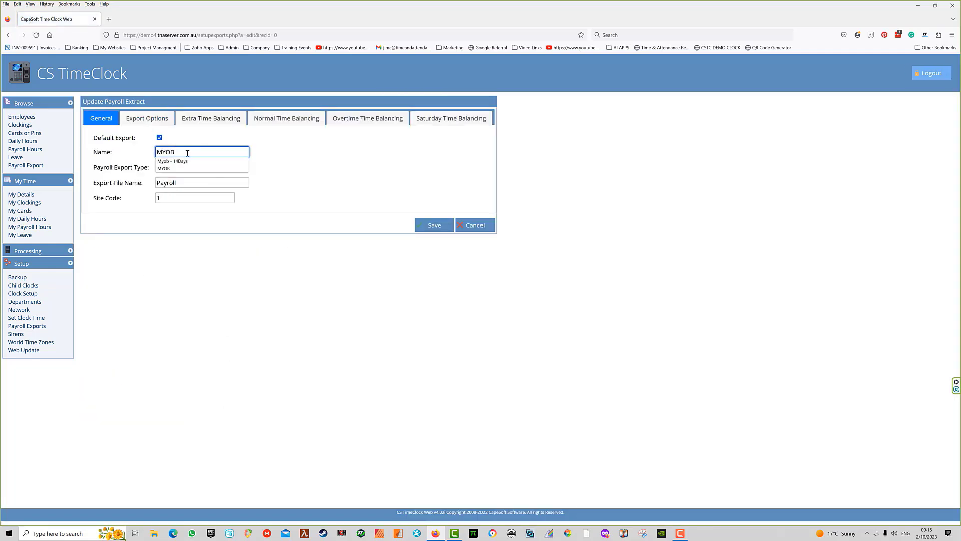
pyautogui.write('- Weekly')
pyautogui.press('Tab')
pyautogui.press('Tab')
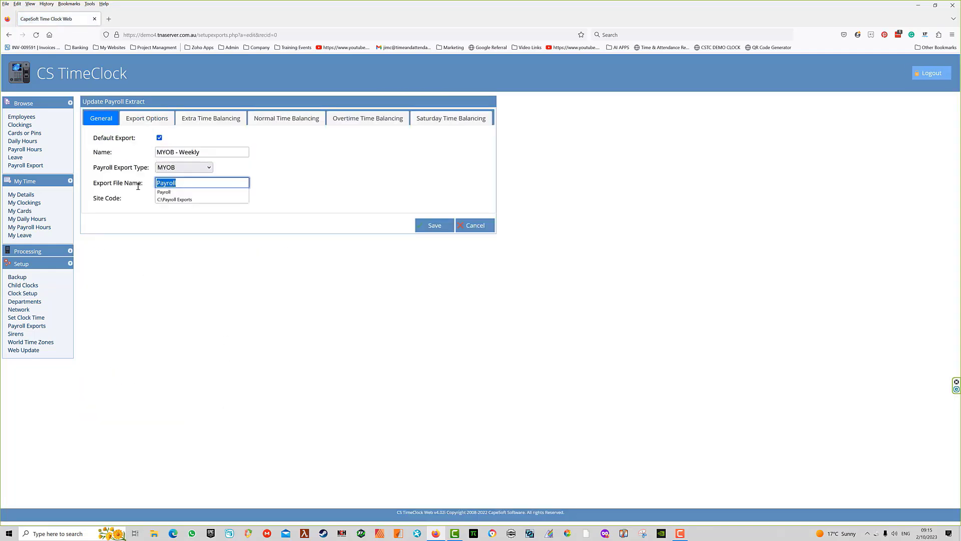
pyautogui.click(165, 200)
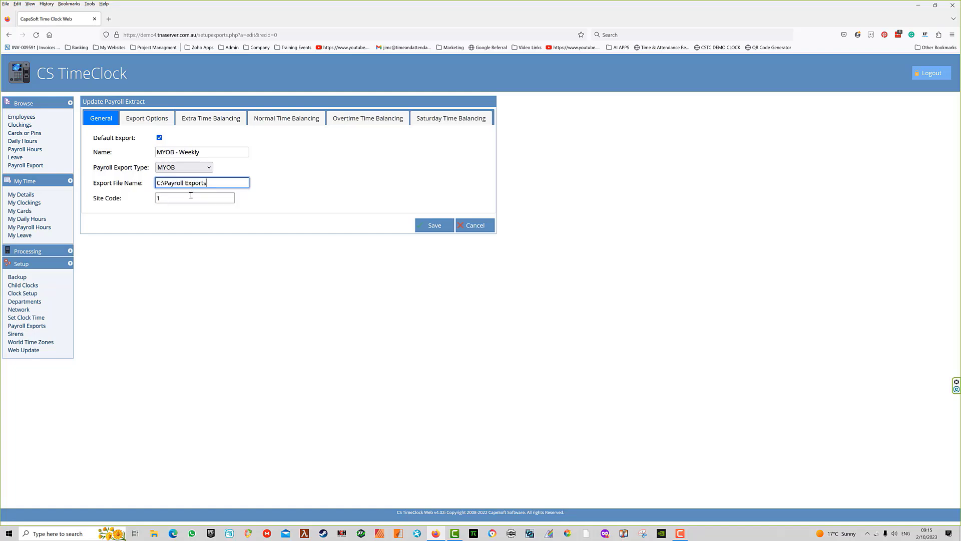
pyautogui.press('Tab')
pyautogui.press('BackSpace')
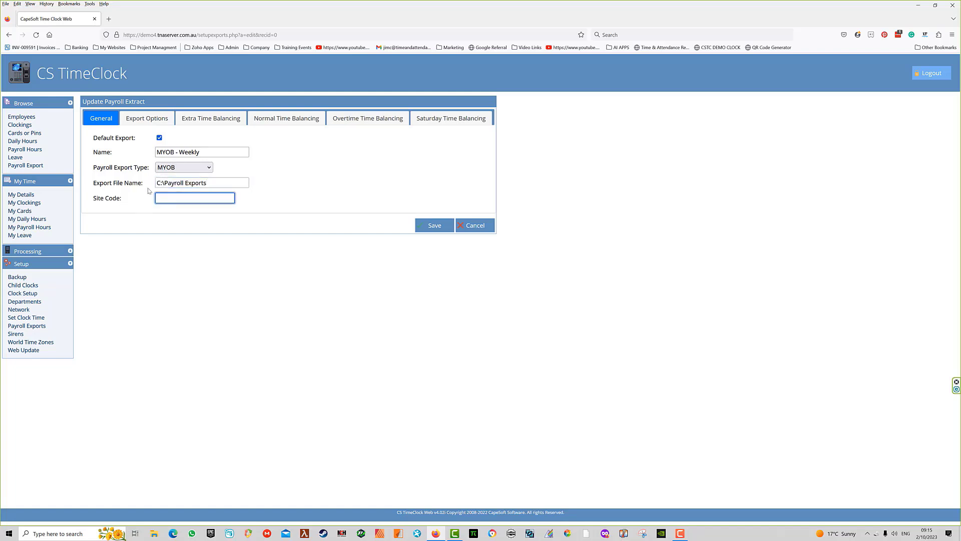
pyautogui.click(434, 226)
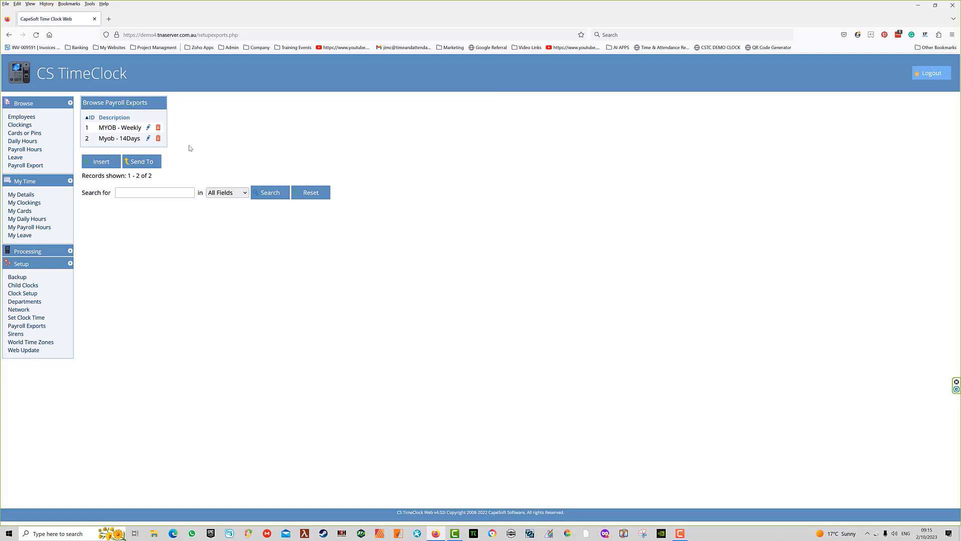
pyautogui.click(148, 139)
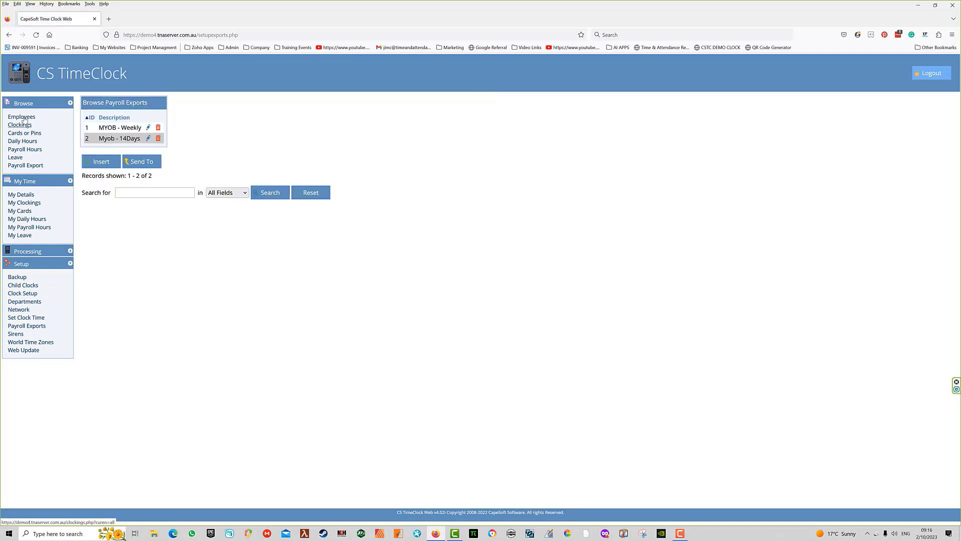
# Step: Start a new employee record with number 113 and the employee's first and last name
pyautogui.click(20, 118)
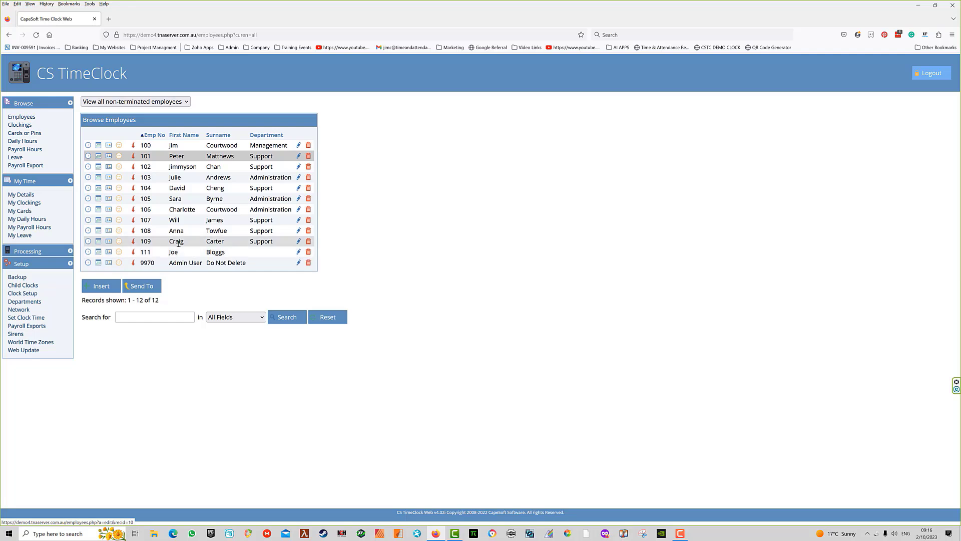
pyautogui.click(100, 286)
pyautogui.click(155, 120)
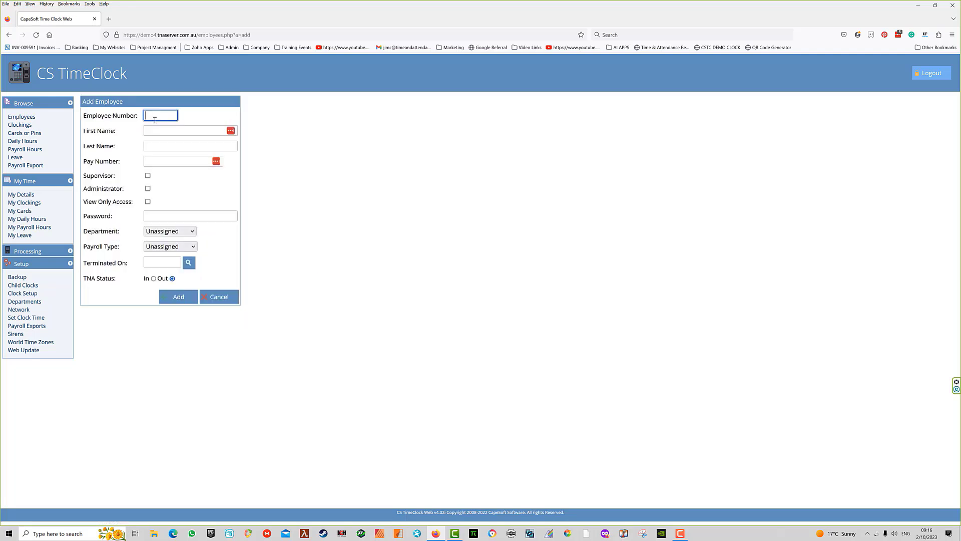
pyautogui.write('113')
pyautogui.click(165, 132)
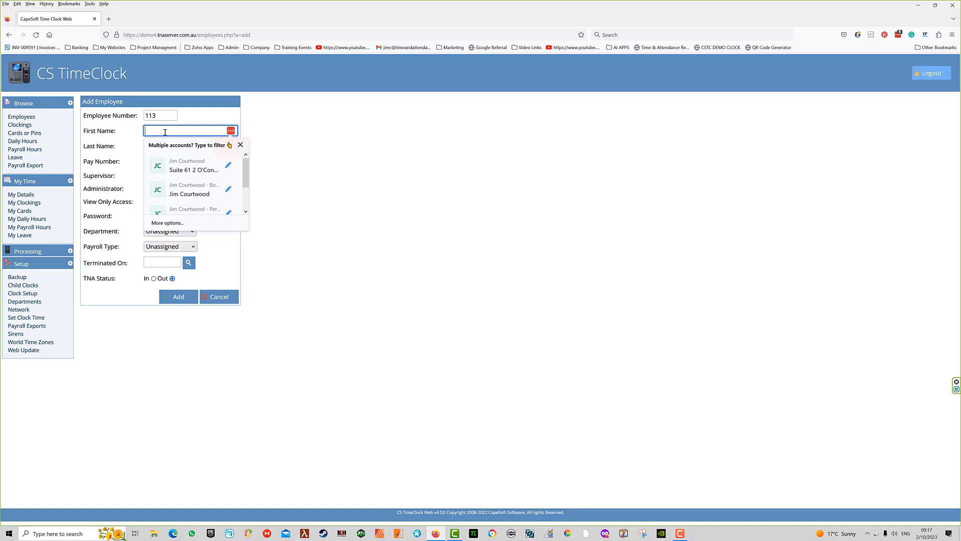
pyautogui.write('John')
pyautogui.click(162, 145)
pyautogui.write('Smi')
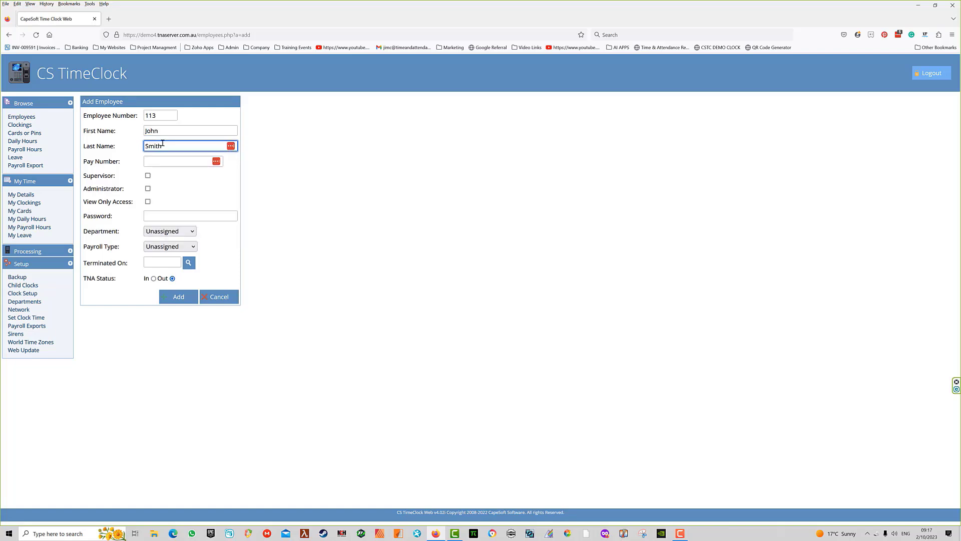
pyautogui.write('th')
pyautogui.click(164, 160)
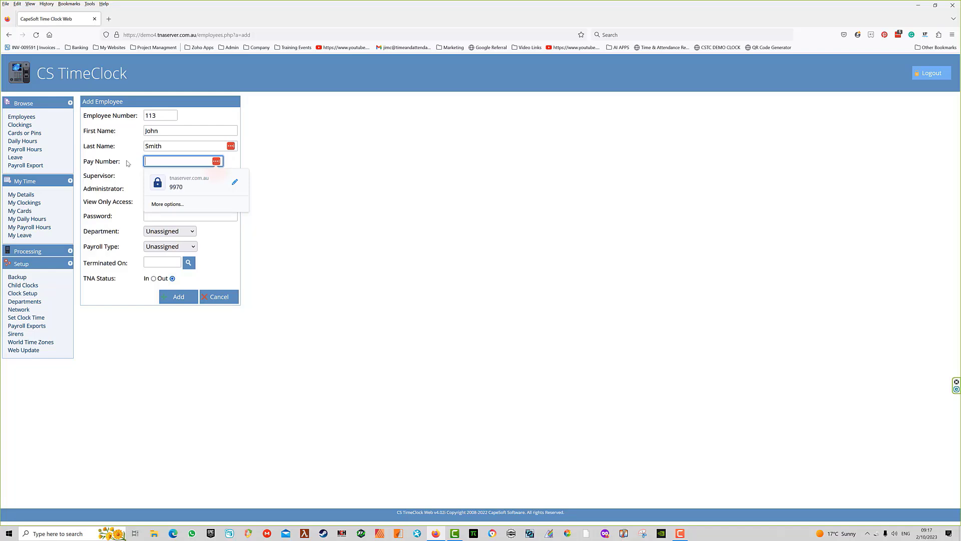
pyautogui.click(127, 160)
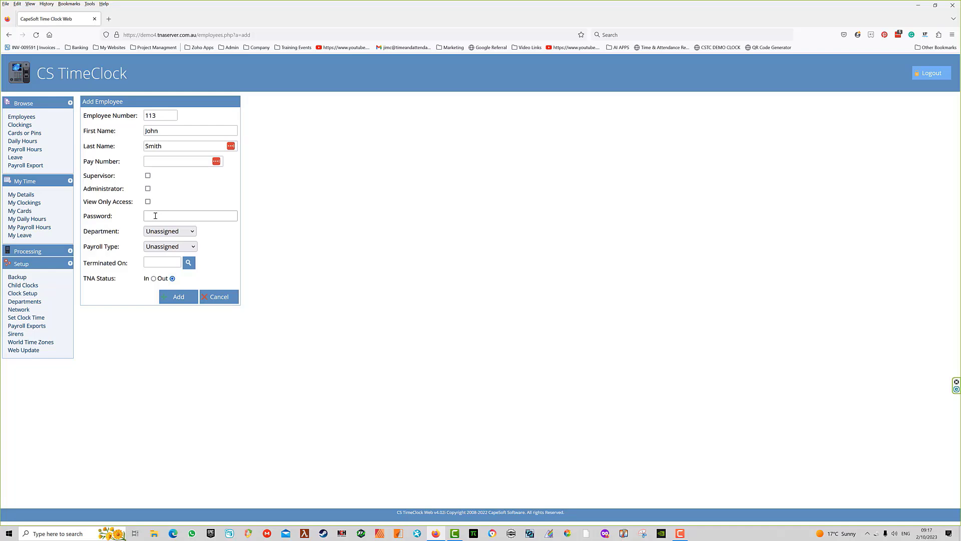
# Step: Put the employee in Packing on MYOB - Weekly payroll and save the record
pyautogui.click(168, 231)
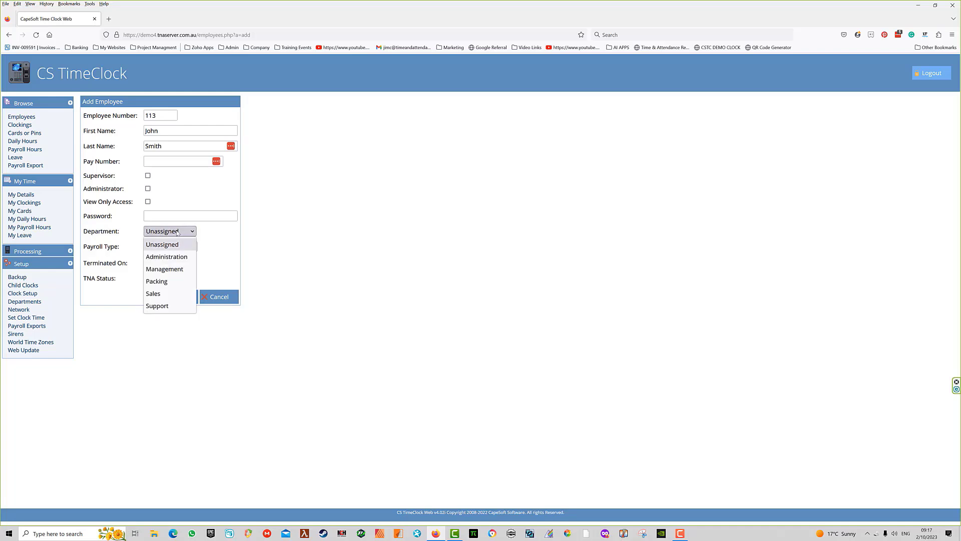
pyautogui.click(156, 284)
pyautogui.click(191, 247)
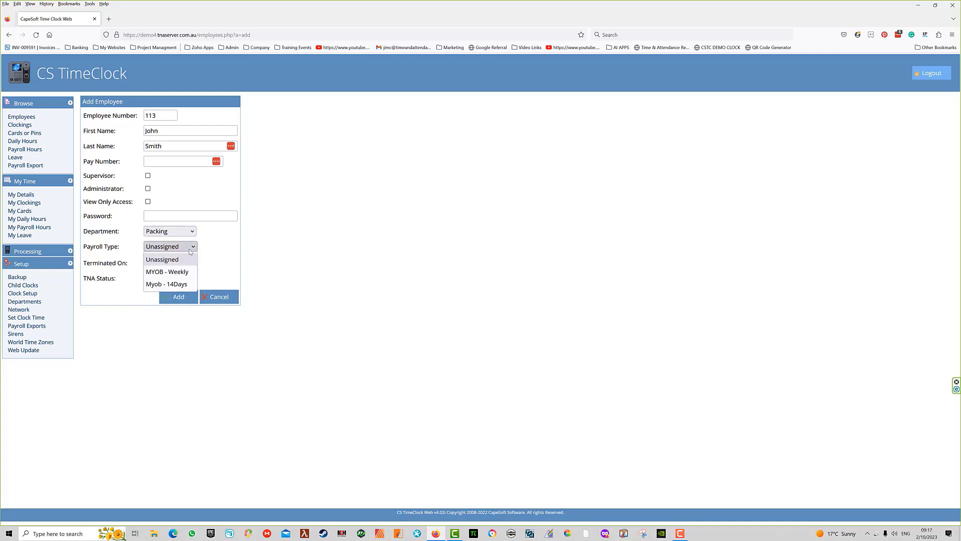
pyautogui.click(163, 272)
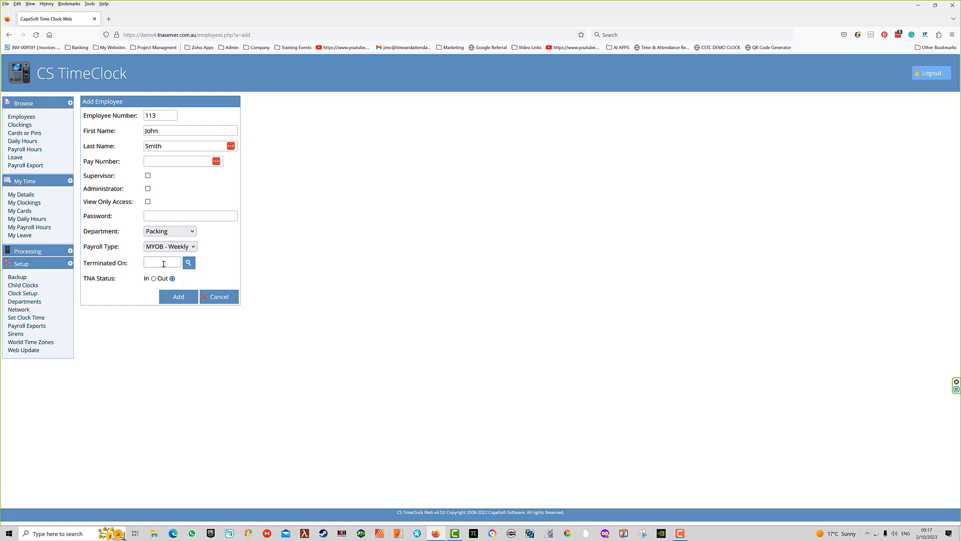
pyautogui.click(178, 297)
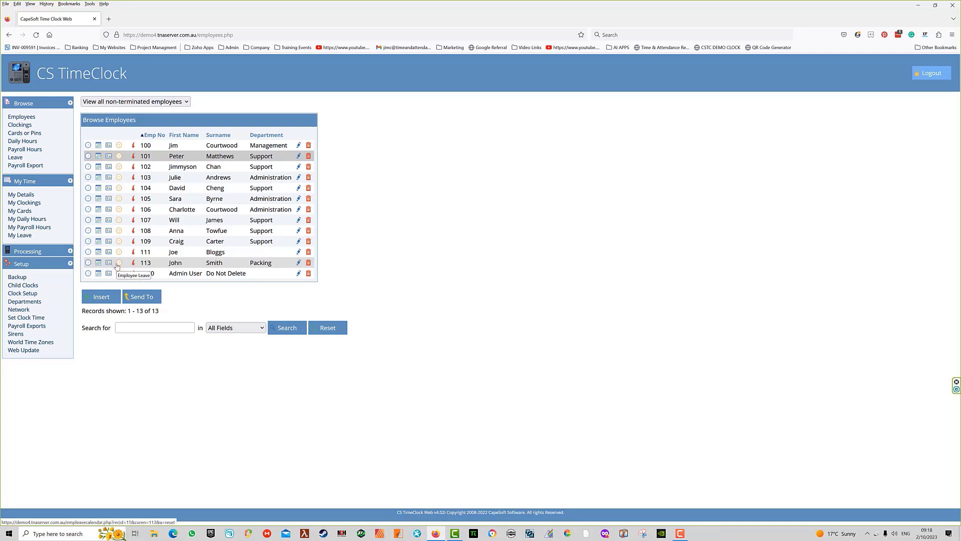
# Step: Open the Employee Cards page for employee 113
pyautogui.moveTo(134, 266)
pyautogui.click(108, 264)
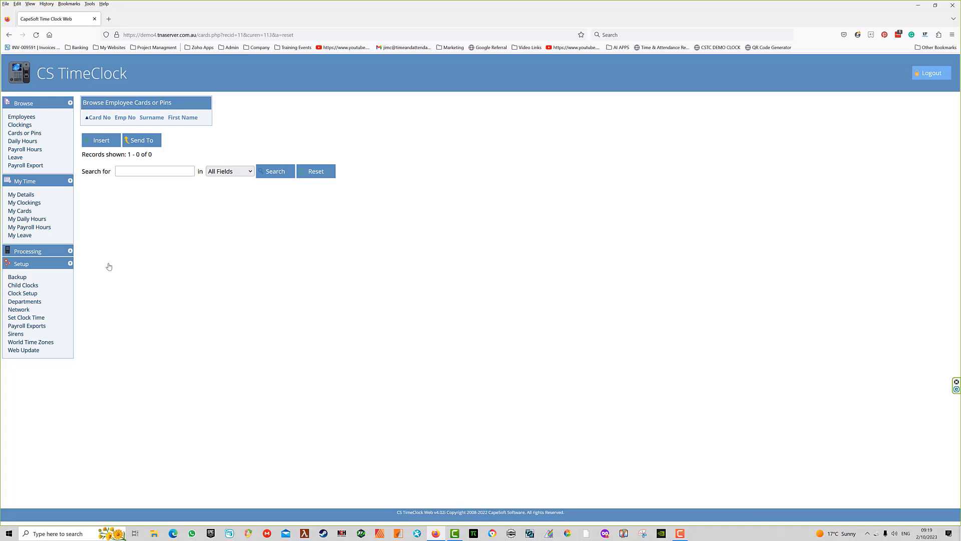
# Step: Add a new card with its card number, linked to employee [113]
pyautogui.click(96, 144)
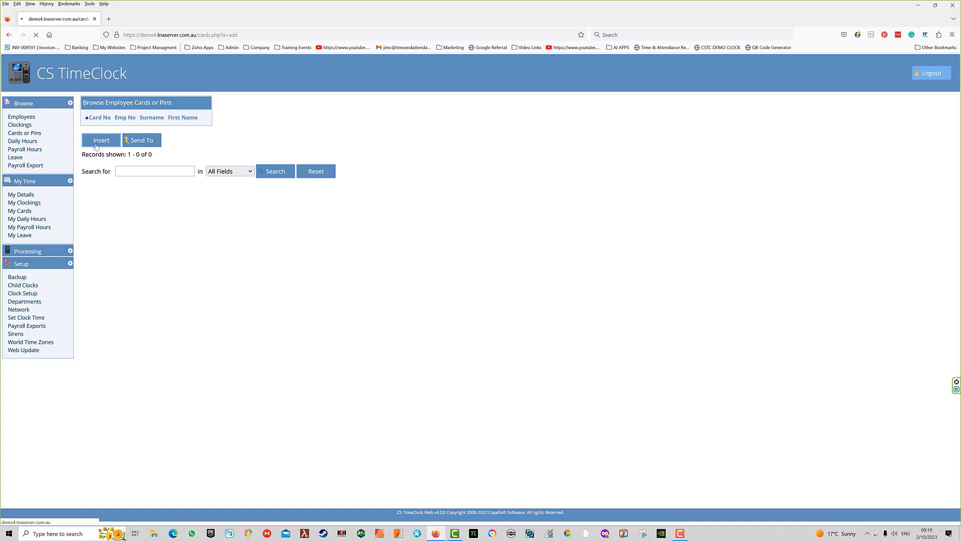
pyautogui.click(175, 115)
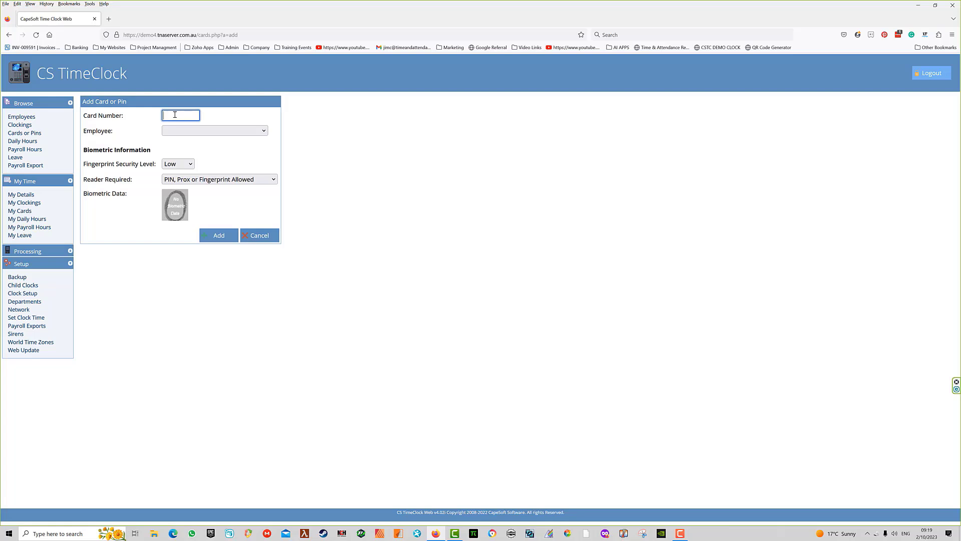
pyautogui.click(264, 132)
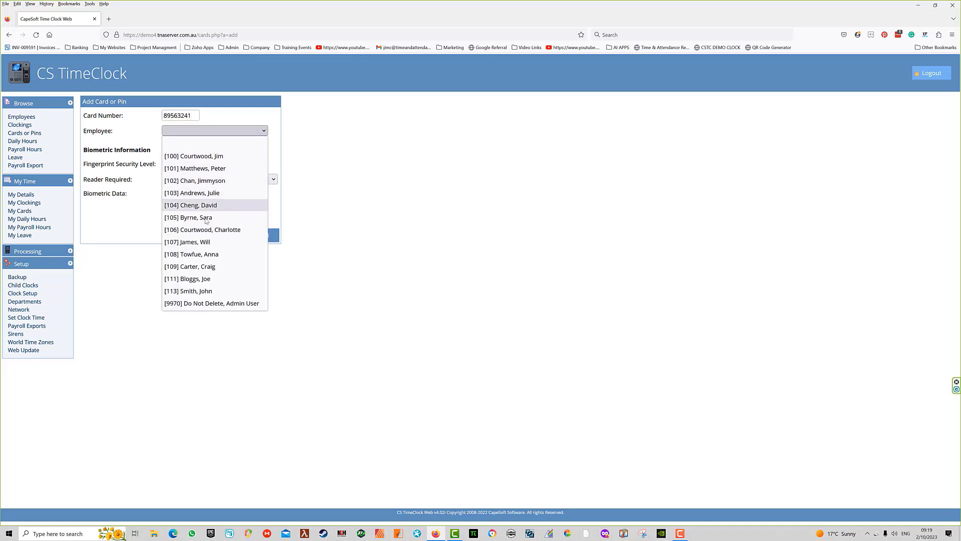
pyautogui.click(194, 291)
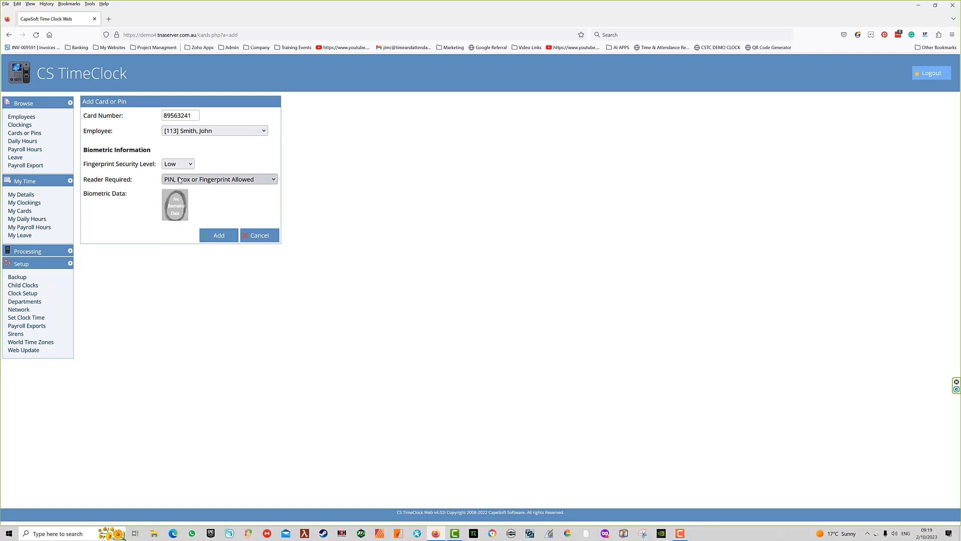
pyautogui.click(220, 236)
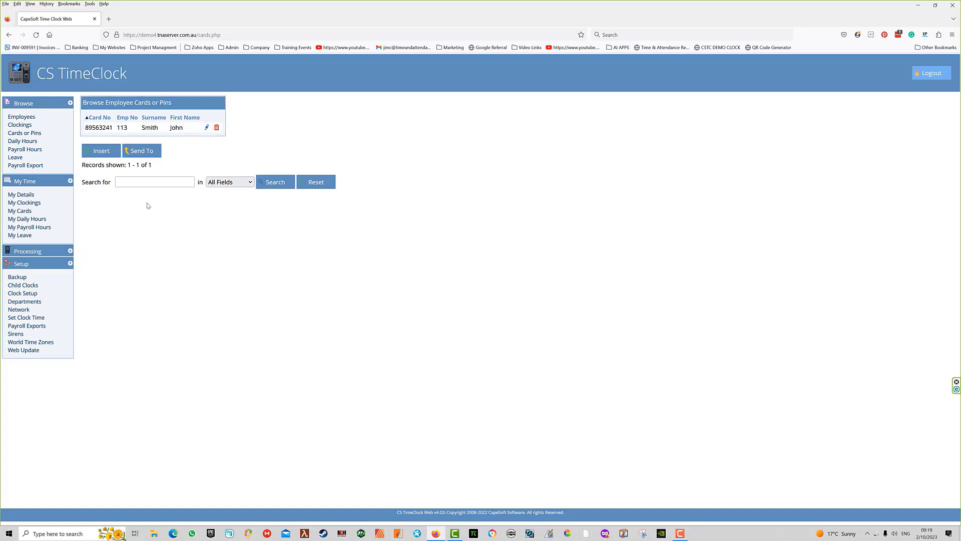
# Step: Return to Employees and open the cards page for employee 111
pyautogui.click(21, 116)
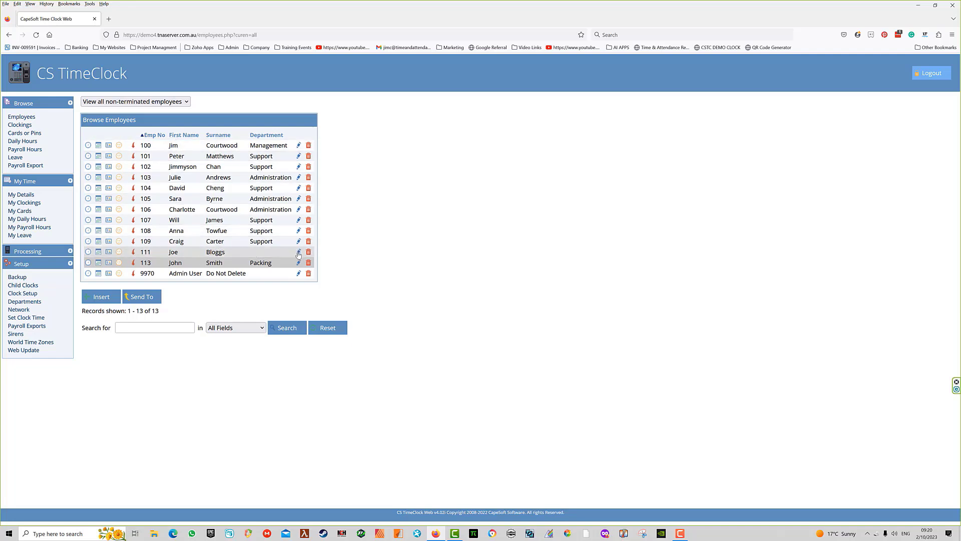
pyautogui.click(108, 254)
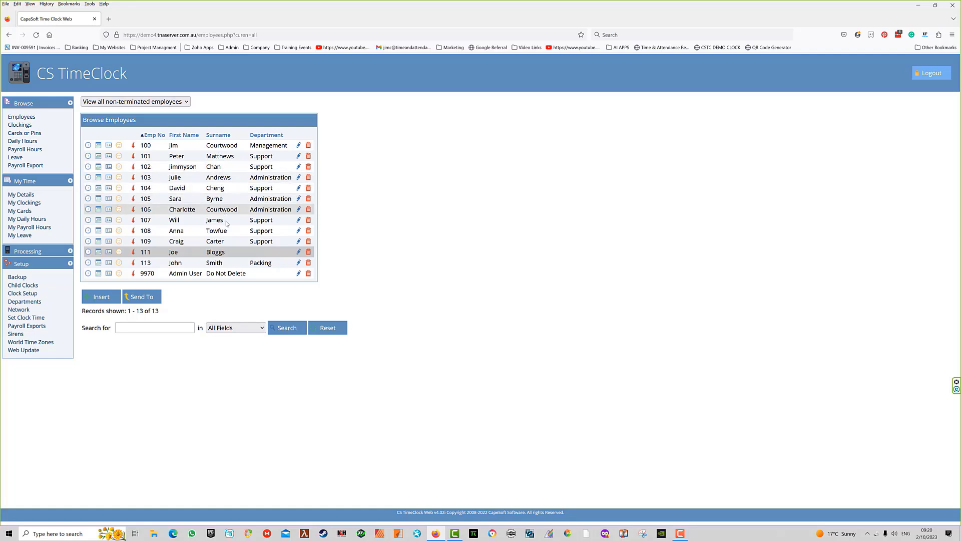
pyautogui.click(108, 256)
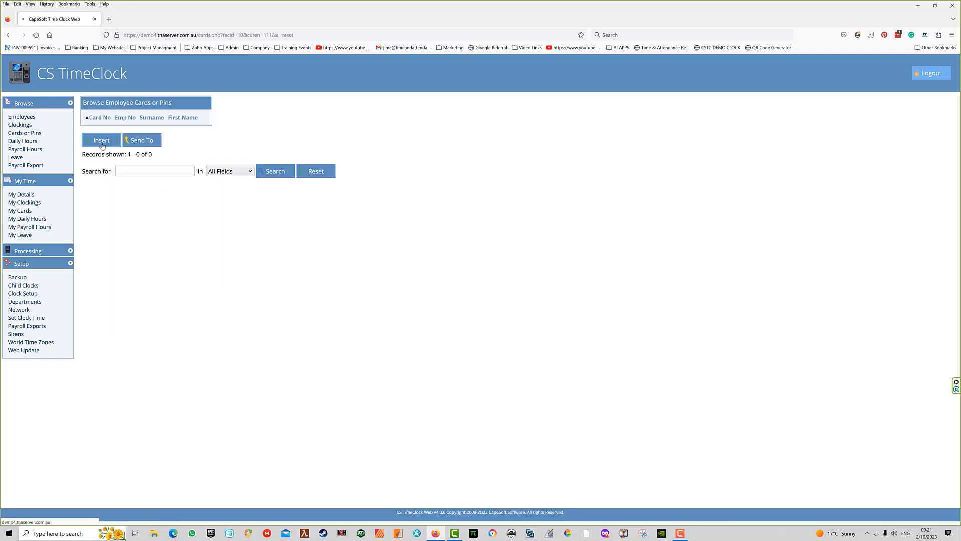
# Step: Open the Add Card or Pin form with Insert
pyautogui.click(102, 143)
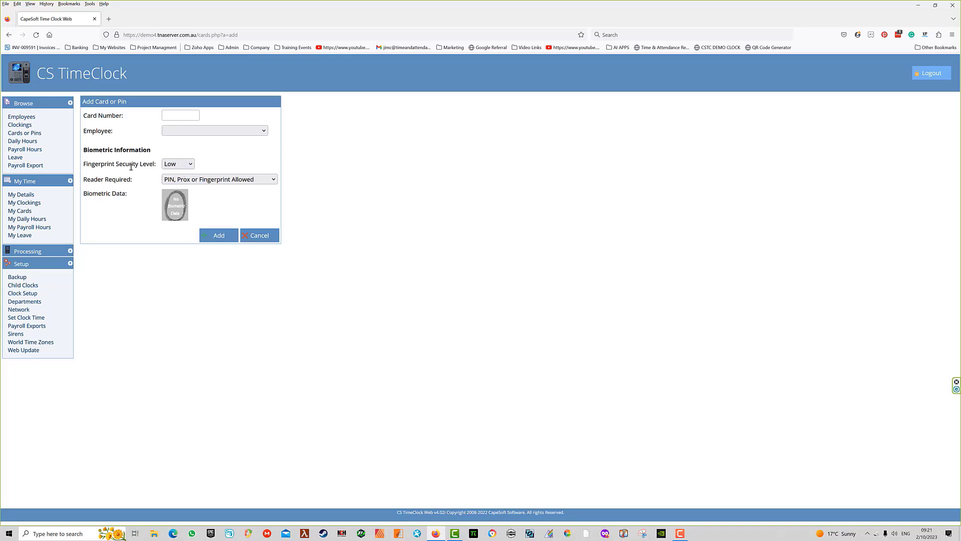
# Step: Review Fingerprint Security Level and Reader Required options, then leave the form unsaved
pyautogui.click(190, 167)
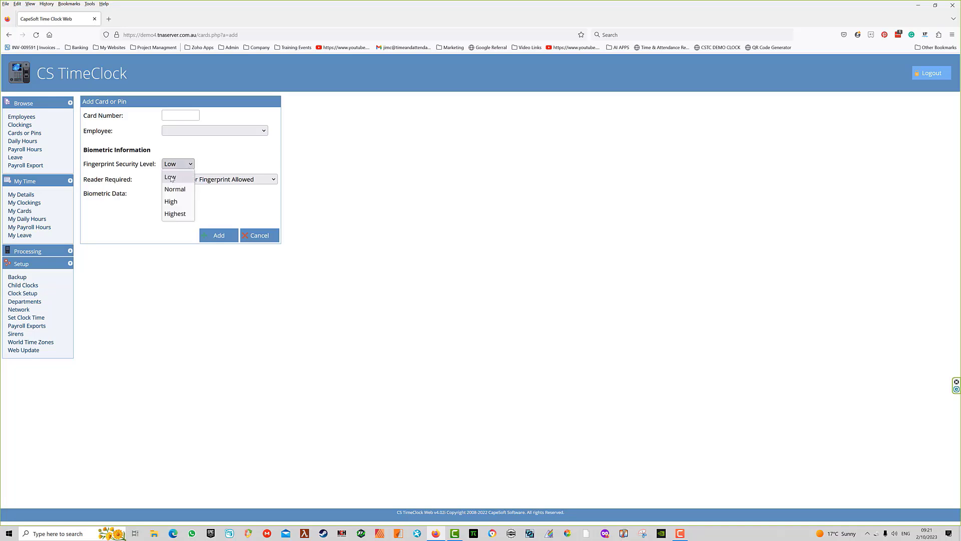
pyautogui.click(187, 173)
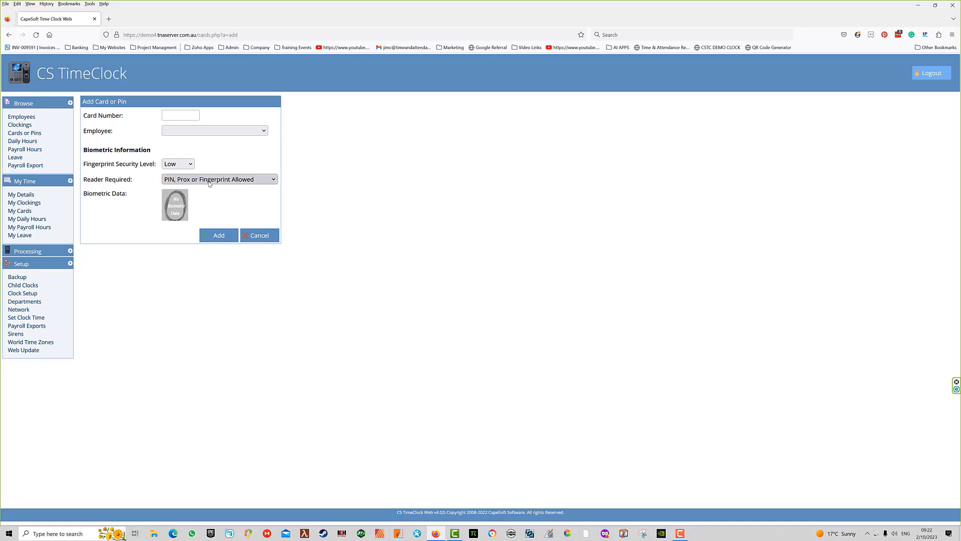
pyautogui.click(274, 181)
pyautogui.click(192, 207)
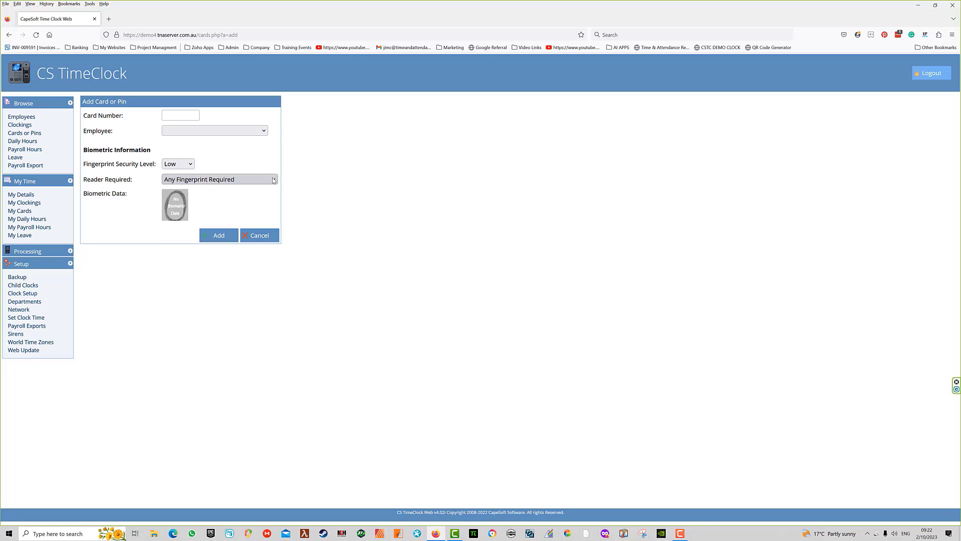
pyautogui.click(274, 180)
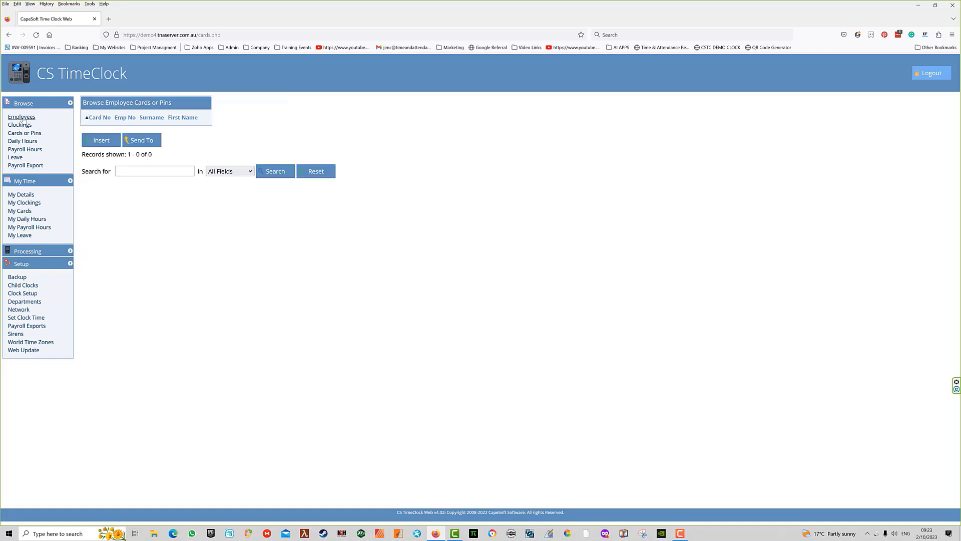
pyautogui.click(21, 117)
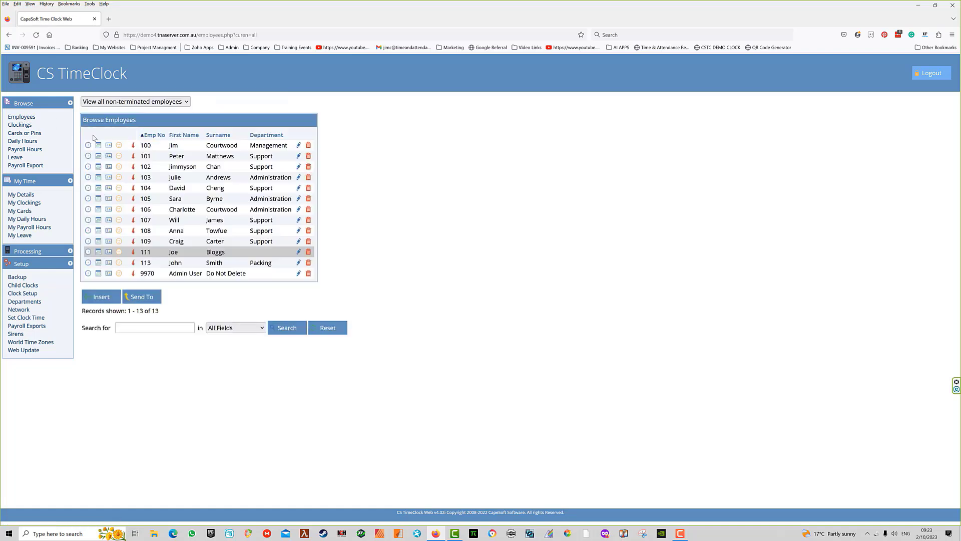